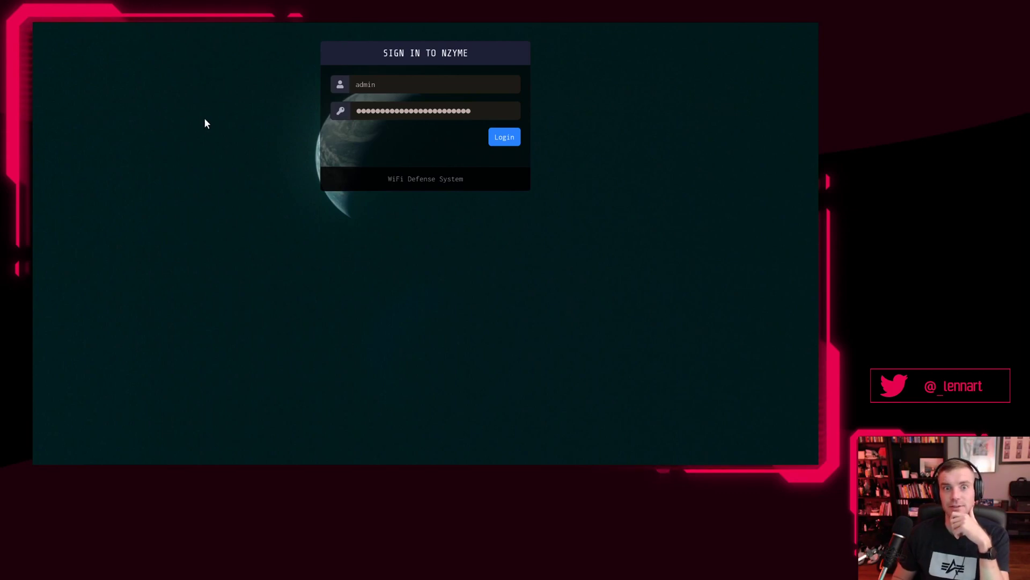
# Log in to nzyme and wait on the System Overview for the new PWNAGOTCHI_ADVERTISEMENT alert
pyautogui.moveTo(812, 30)
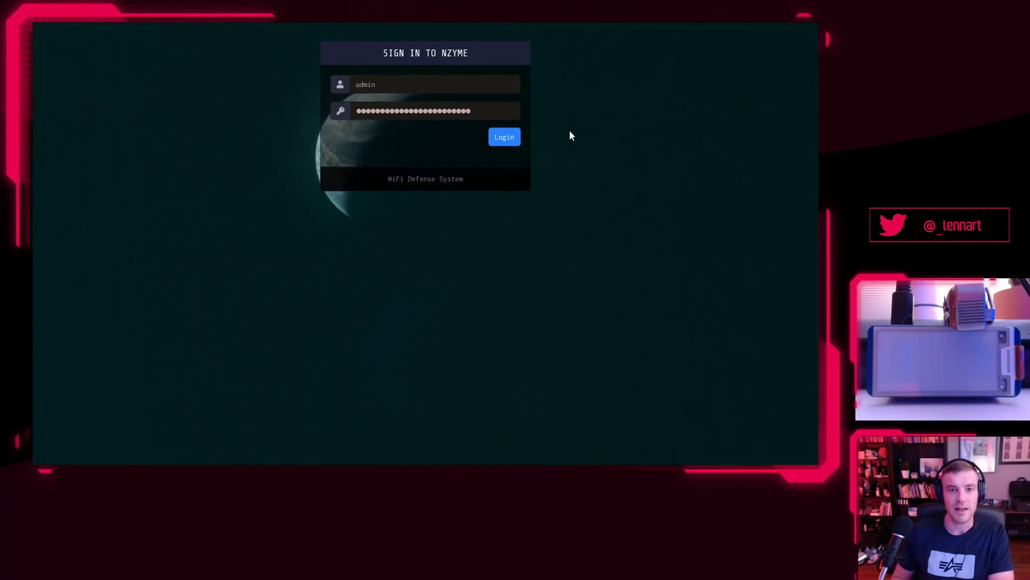
pyautogui.click(504, 137)
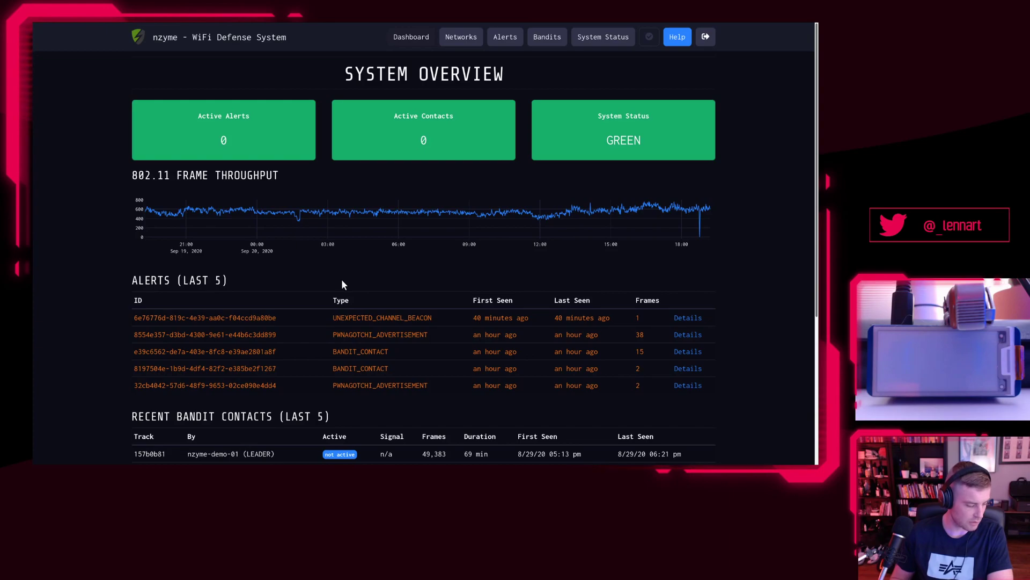
pyautogui.moveTo(393, 216)
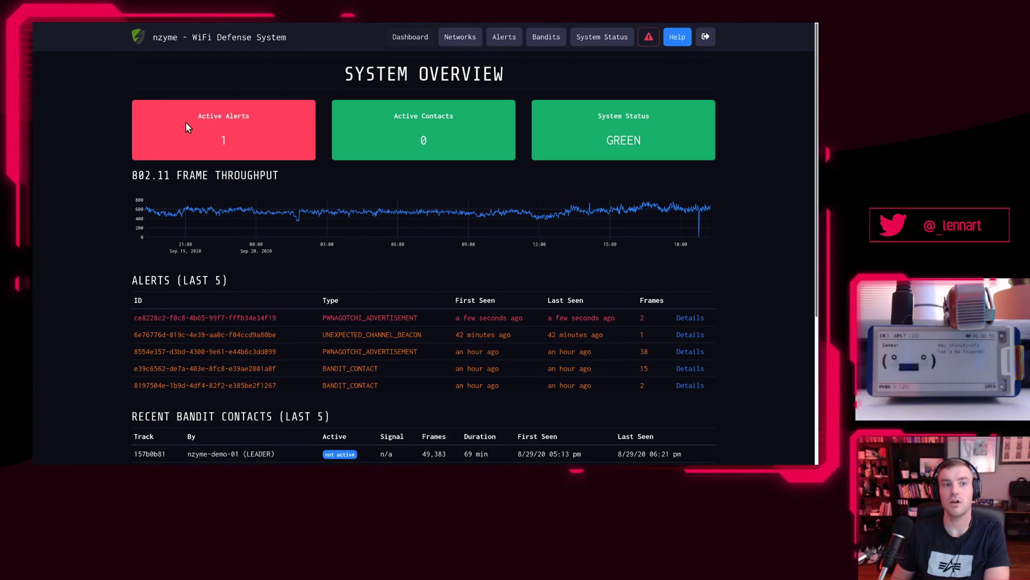
# Highlight the active alert count of 1 and the newest PWNAGOTCHI_ADVERTISEMENT row, then open that alert
pyautogui.moveTo(187, 127); pyautogui.dragTo(250, 159)
pyautogui.click(251, 143)
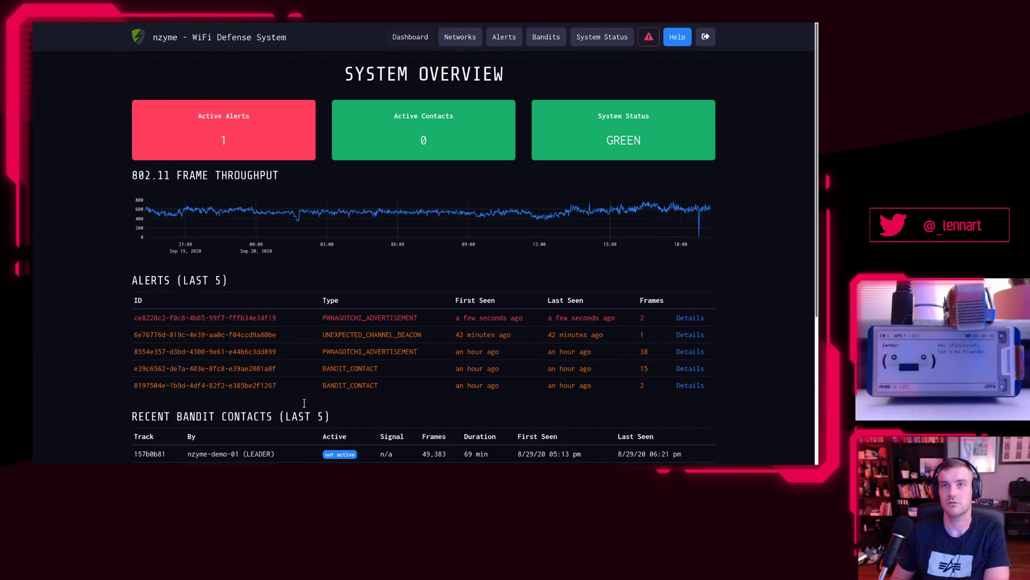
pyautogui.moveTo(137, 317); pyautogui.dragTo(644, 319)
pyautogui.click(644, 319)
pyautogui.doubleClick(362, 318)
pyautogui.click(420, 317)
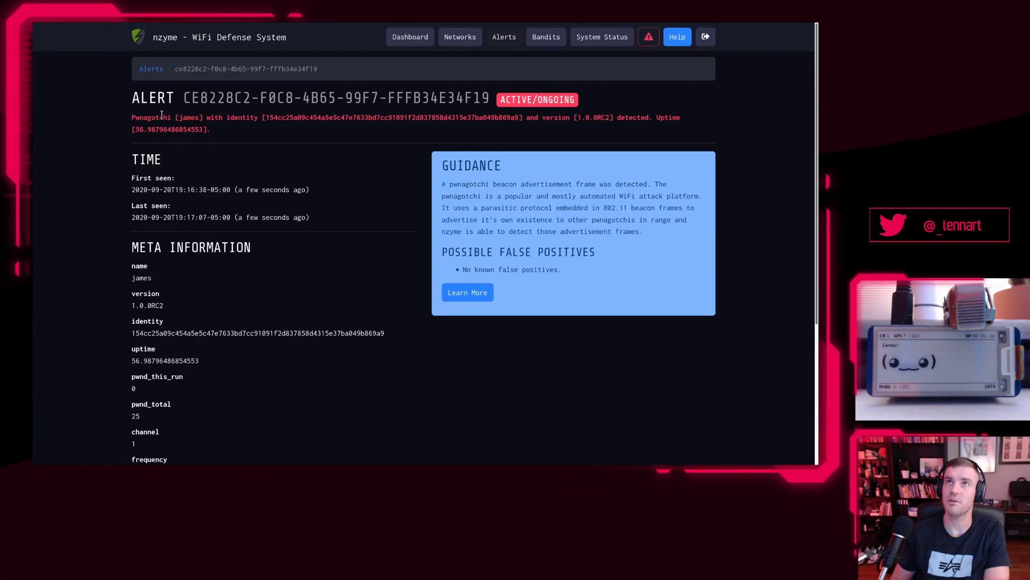
# Highlight the pwnagotchi's name, identity hash, version 1.0.0RC2 and uptime in the alert description
pyautogui.doubleClick(189, 117)
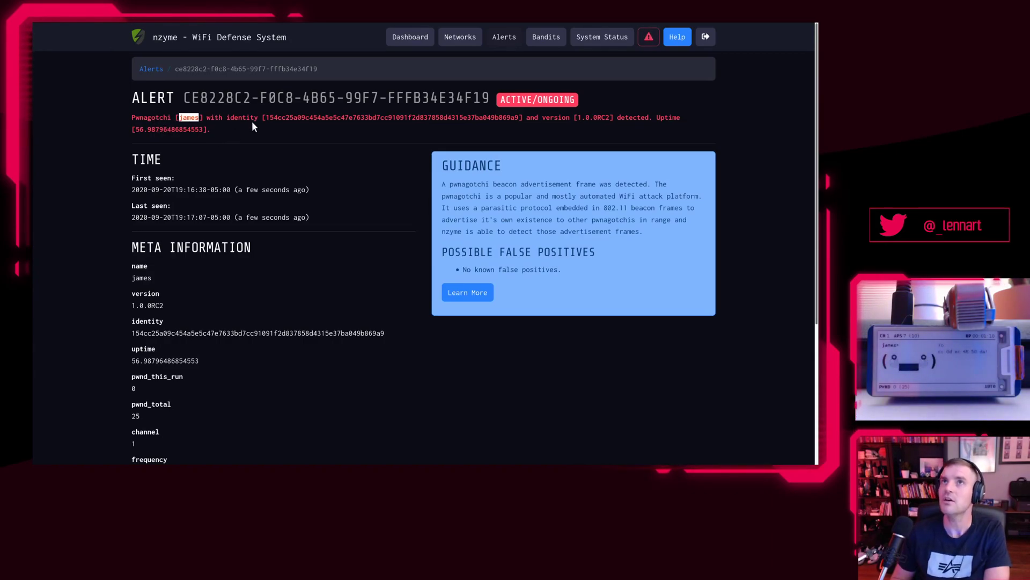
pyautogui.click(285, 132)
pyautogui.doubleClick(305, 117)
pyautogui.click(341, 134)
pyautogui.doubleClick(580, 117)
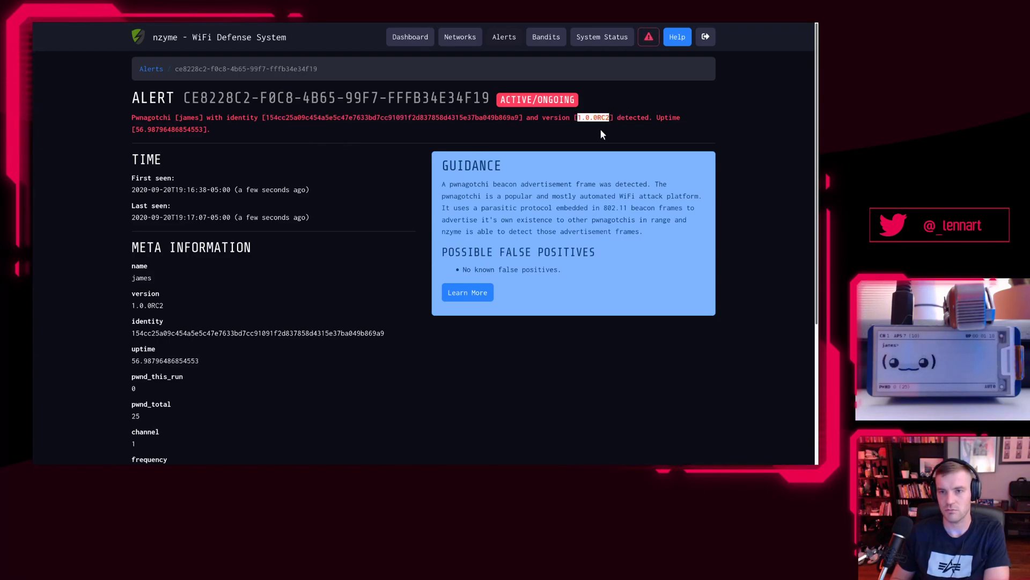
pyautogui.moveTo(134, 130); pyautogui.dragTo(200, 131)
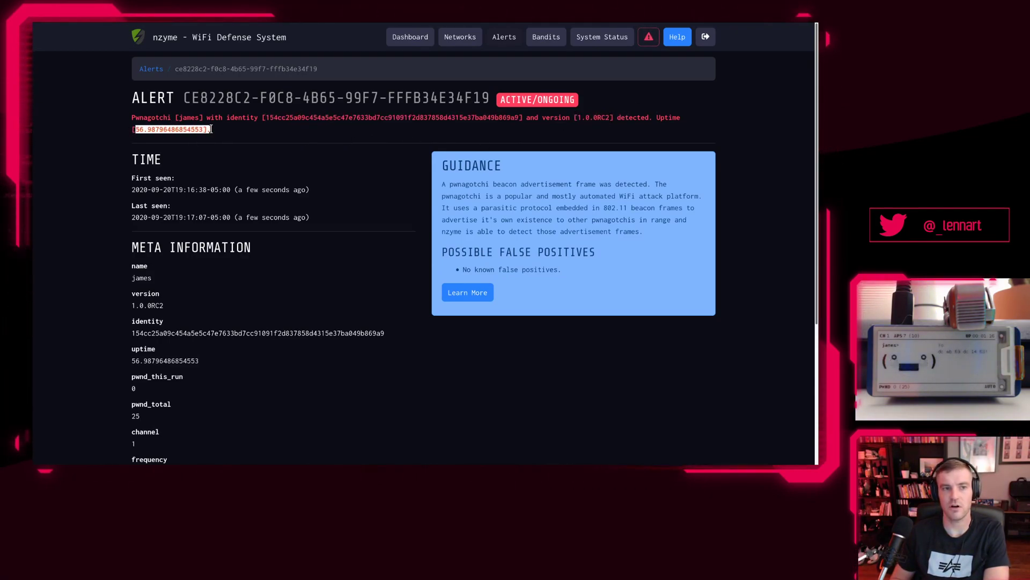
pyautogui.scroll(-1, 192, 253)
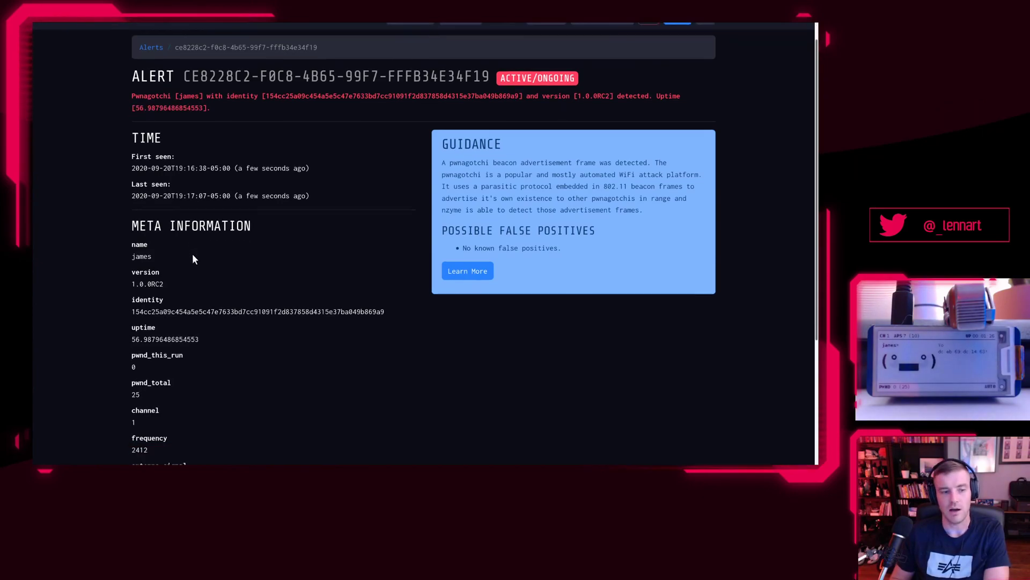
pyautogui.scroll(-1, 196, 253)
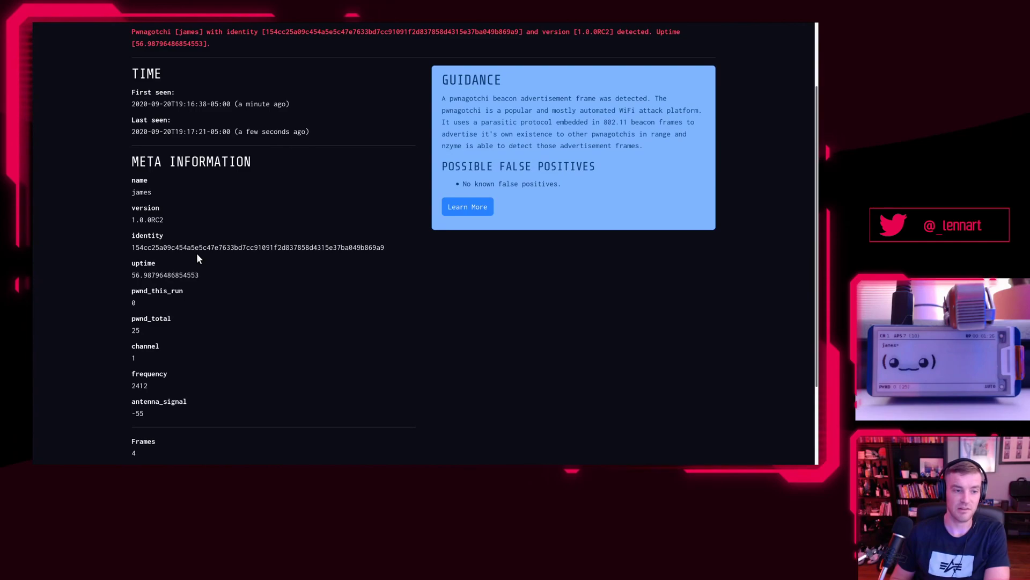
pyautogui.scroll(2, 197, 252)
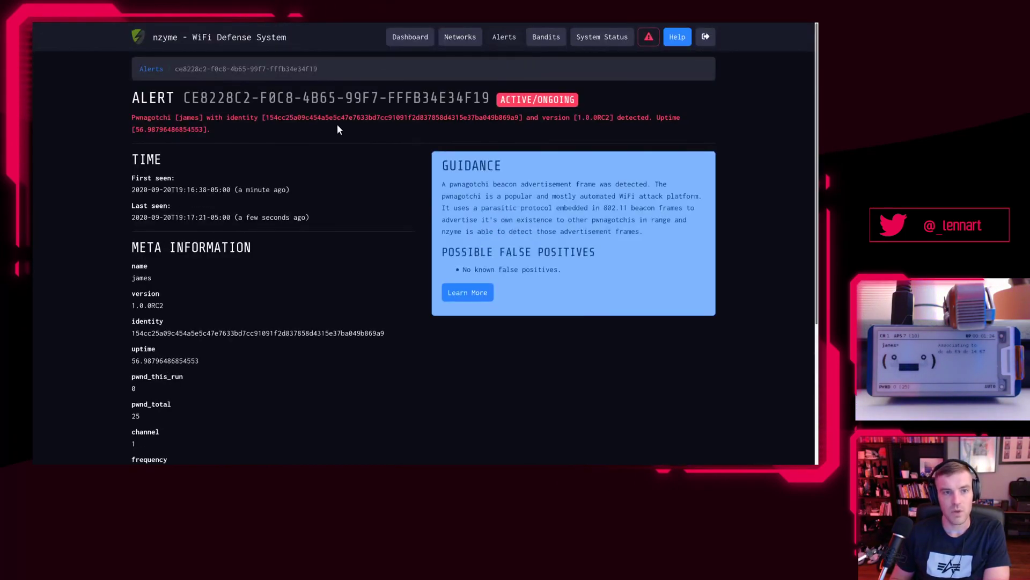
pyautogui.doubleClick(196, 333)
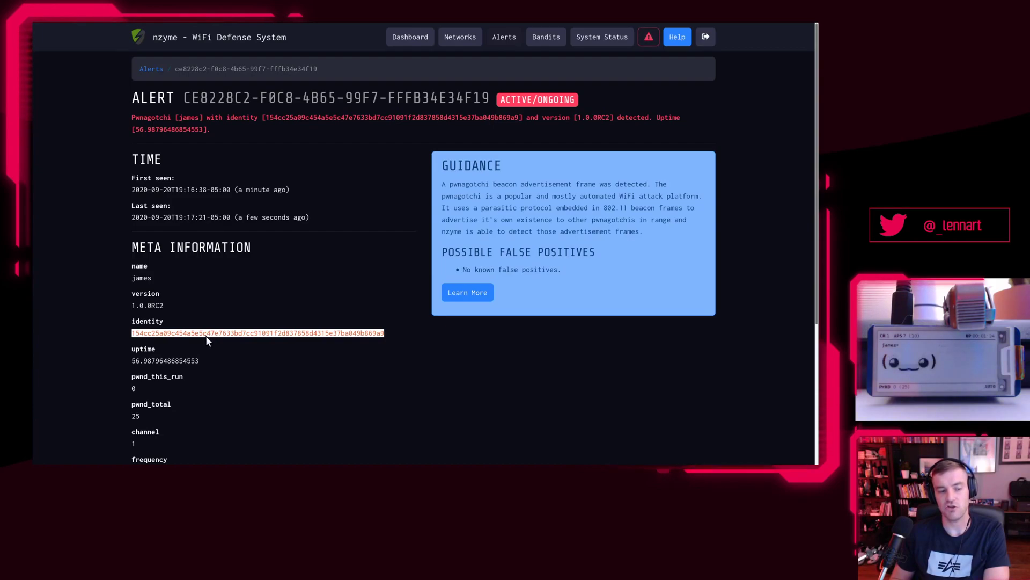
pyautogui.rightClick(208, 336)
pyautogui.click(220, 342)
pyautogui.click(247, 315)
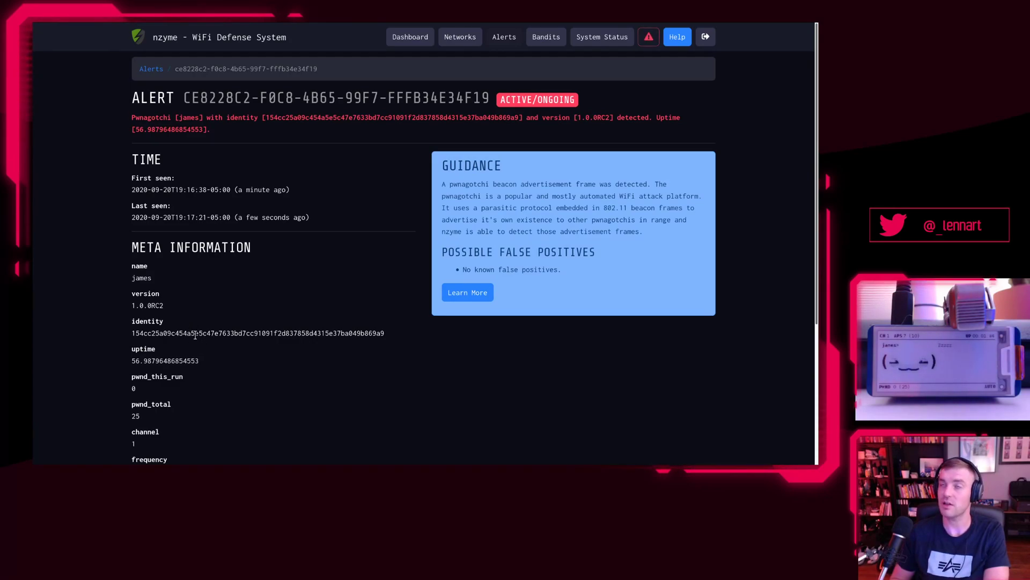
pyautogui.doubleClick(195, 335)
pyautogui.rightClick(195, 334)
pyautogui.click(252, 337)
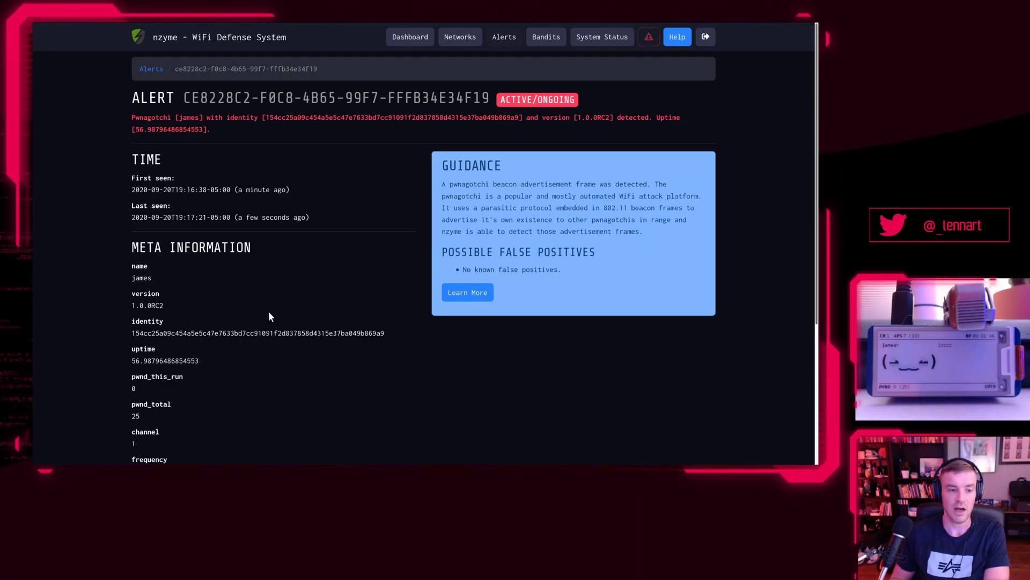
pyautogui.doubleClick(217, 333)
pyautogui.rightClick(217, 334)
pyautogui.click(227, 341)
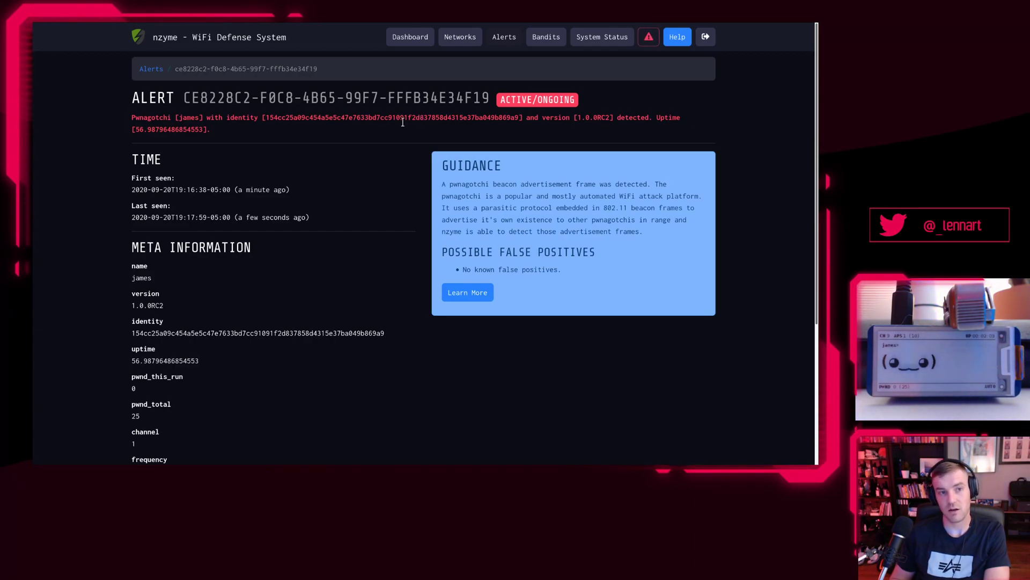
pyautogui.doubleClick(300, 333)
pyautogui.rightClick(301, 333)
pyautogui.click(322, 342)
pyautogui.click(359, 282)
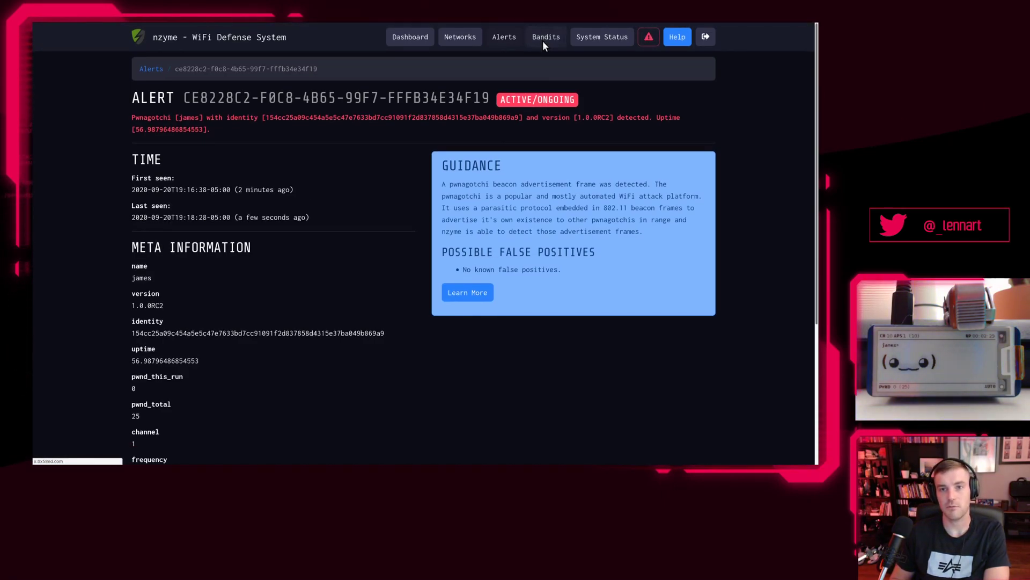
pyautogui.click(544, 41)
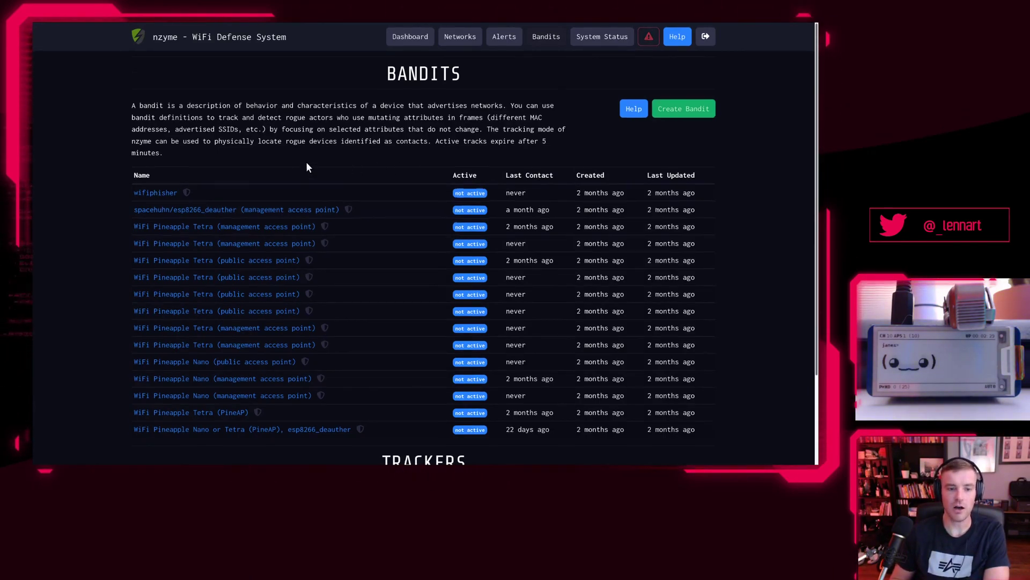
pyautogui.scroll(-1, 306, 162)
pyautogui.scroll(-2, 306, 167)
pyautogui.scroll(3, 312, 175)
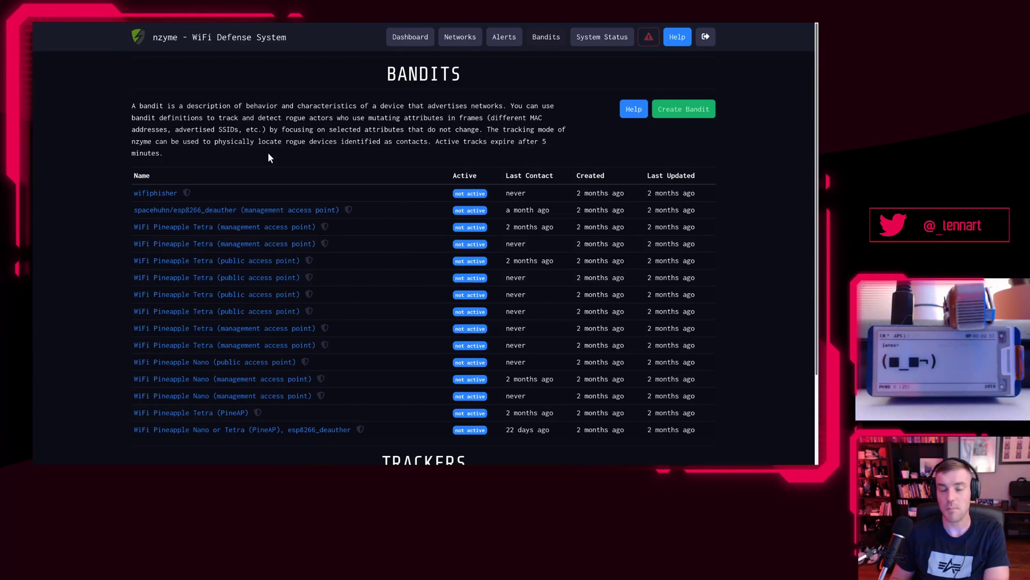
pyautogui.scroll(-2, 269, 153)
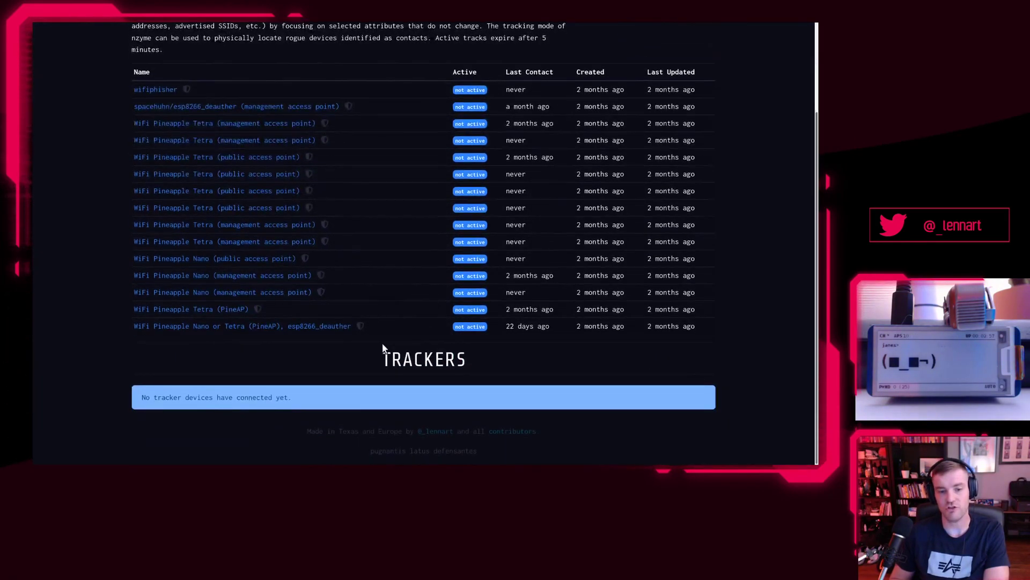
pyautogui.doubleClick(403, 356)
pyautogui.click(335, 360)
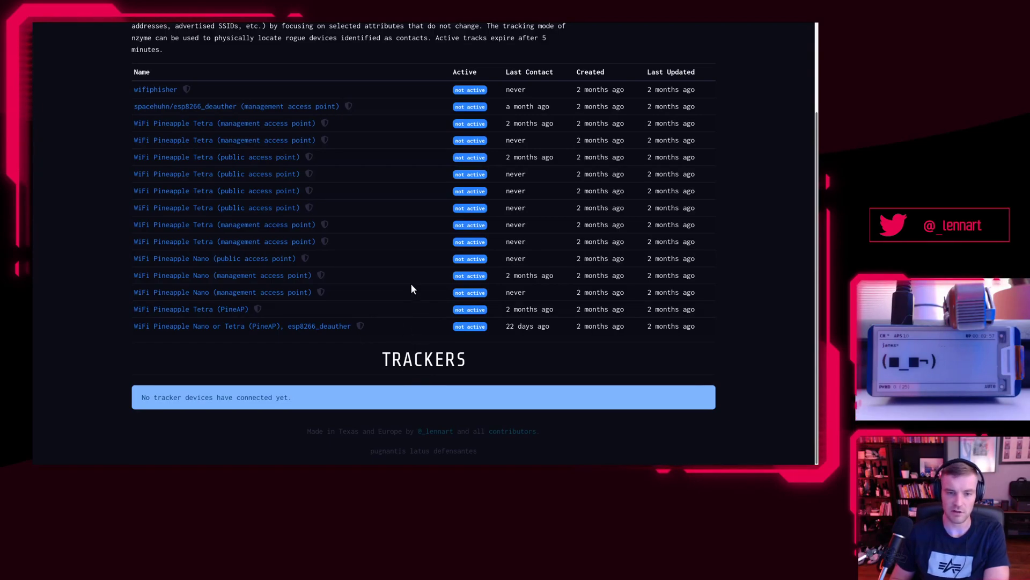
pyautogui.scroll(1, 405, 274)
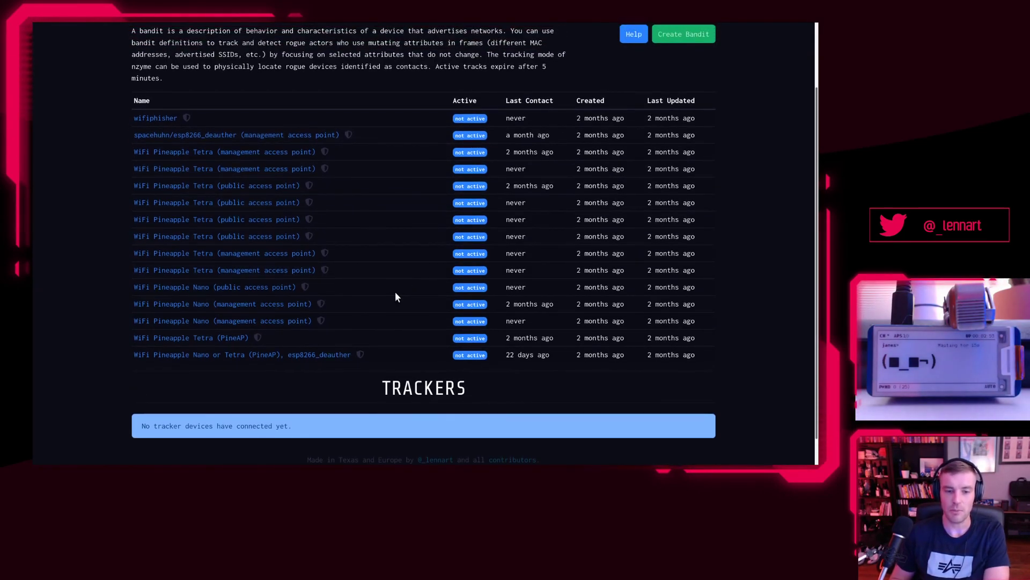
pyautogui.scroll(1, 396, 293)
pyautogui.scroll(-1, 395, 293)
pyautogui.scroll(1, 395, 297)
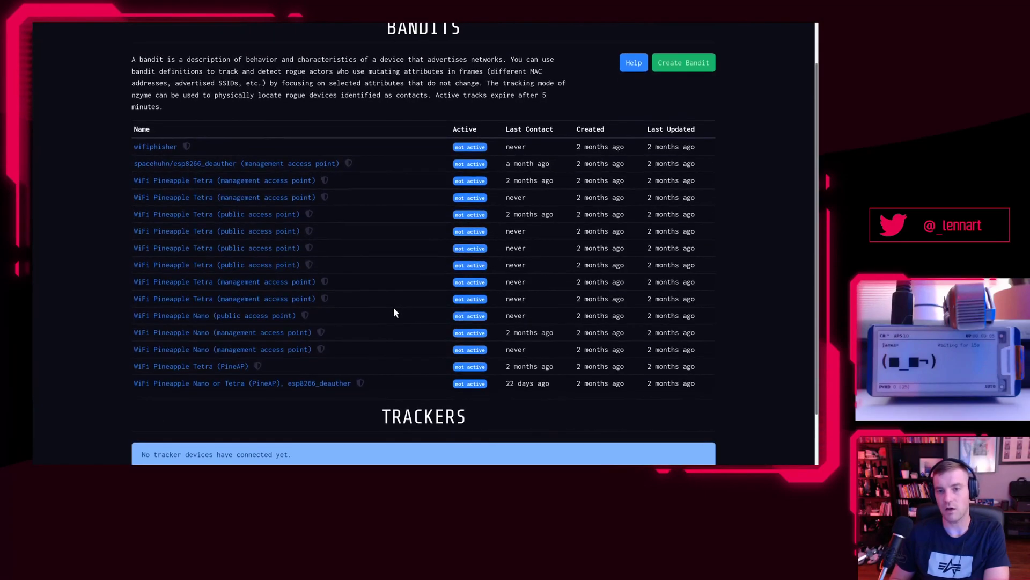
pyautogui.scroll(2, 387, 277)
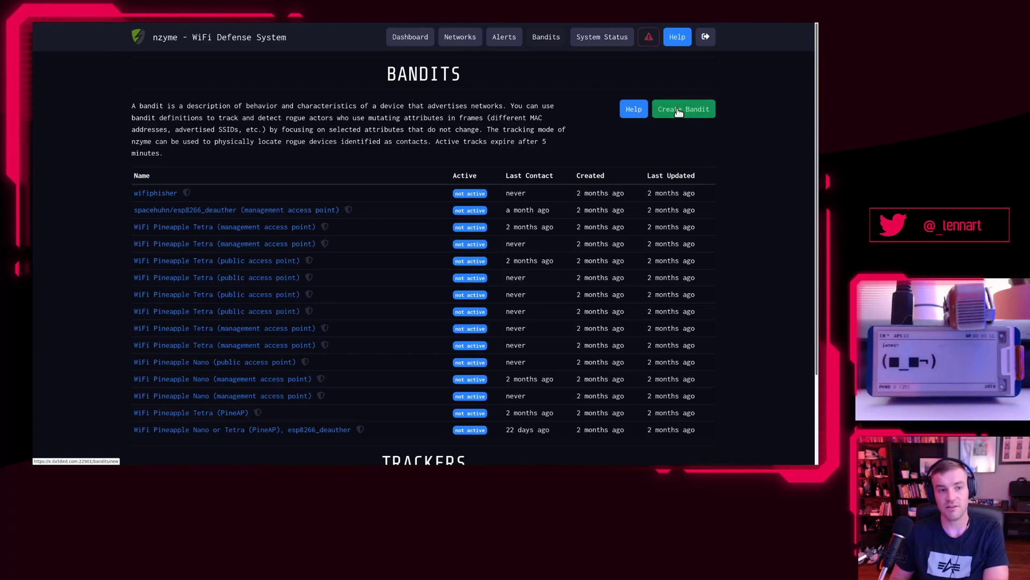
# Create a bandit named 'Pwnagotchi James' with the description 'Twitch Demo'
pyautogui.click(679, 111)
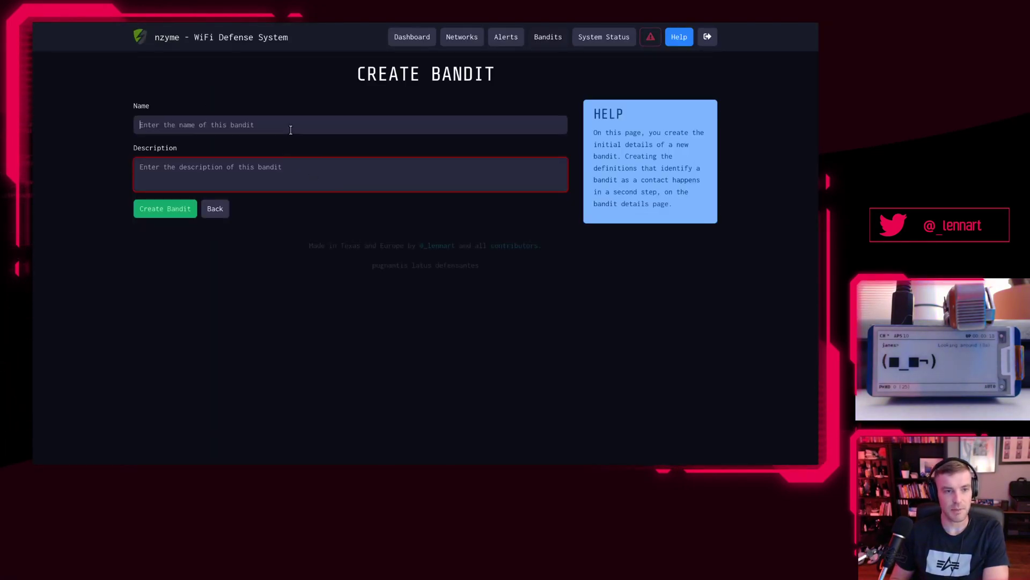
pyautogui.write('Pwna')
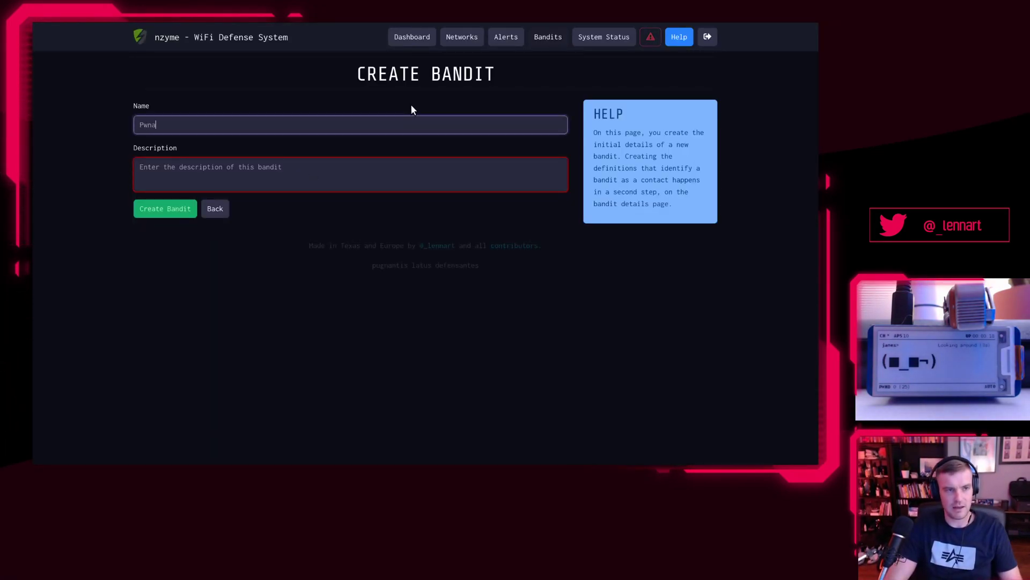
pyautogui.write('gotchi James')
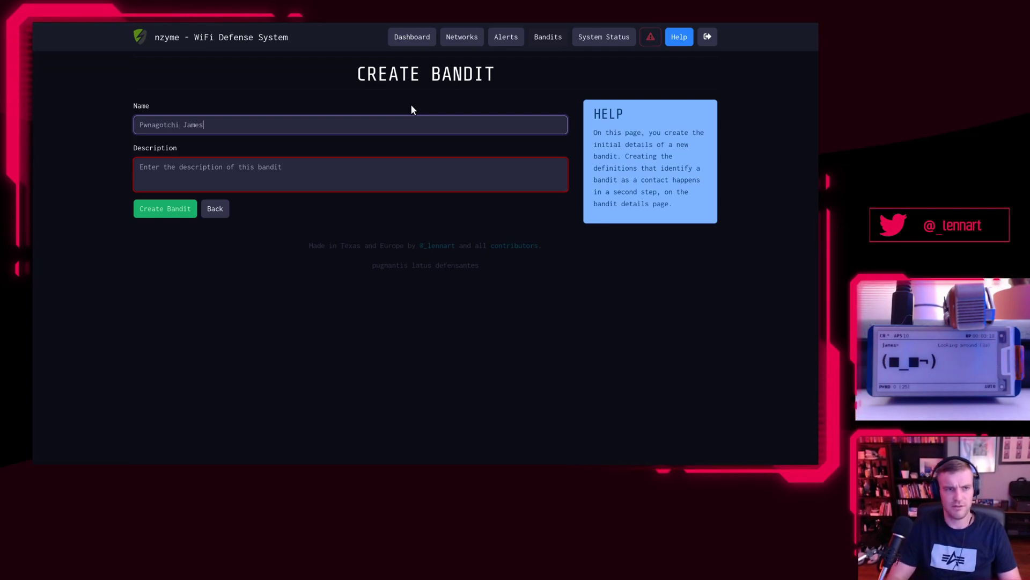
pyautogui.press('Tab')
pyautogui.write('Twithc')
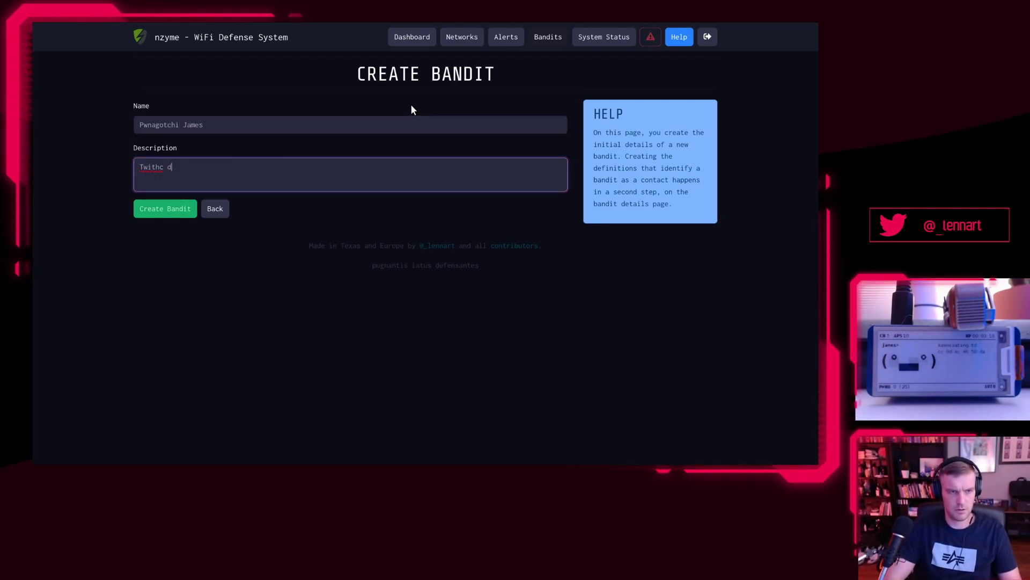
pyautogui.write(' Demo')
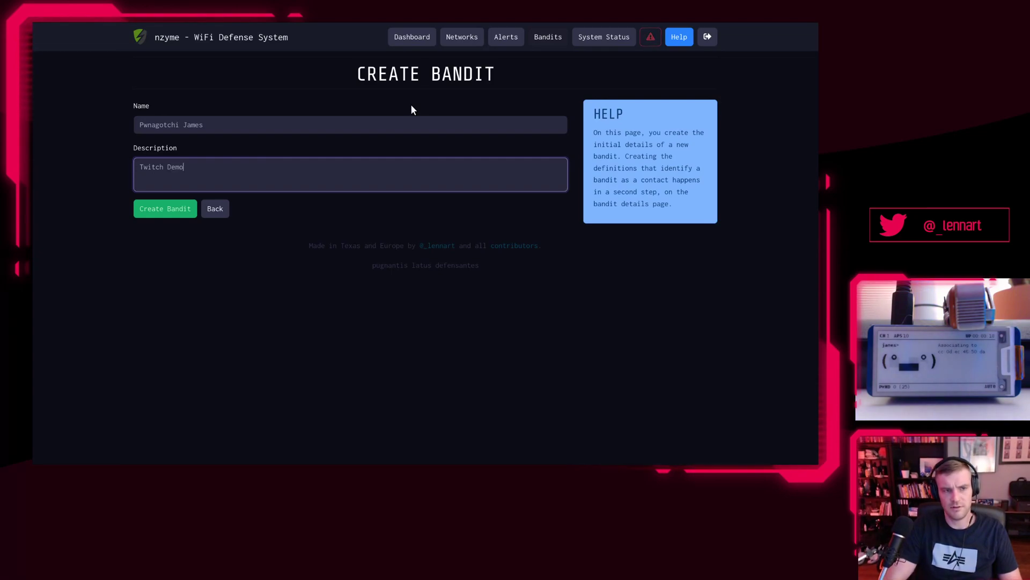
pyautogui.click(167, 207)
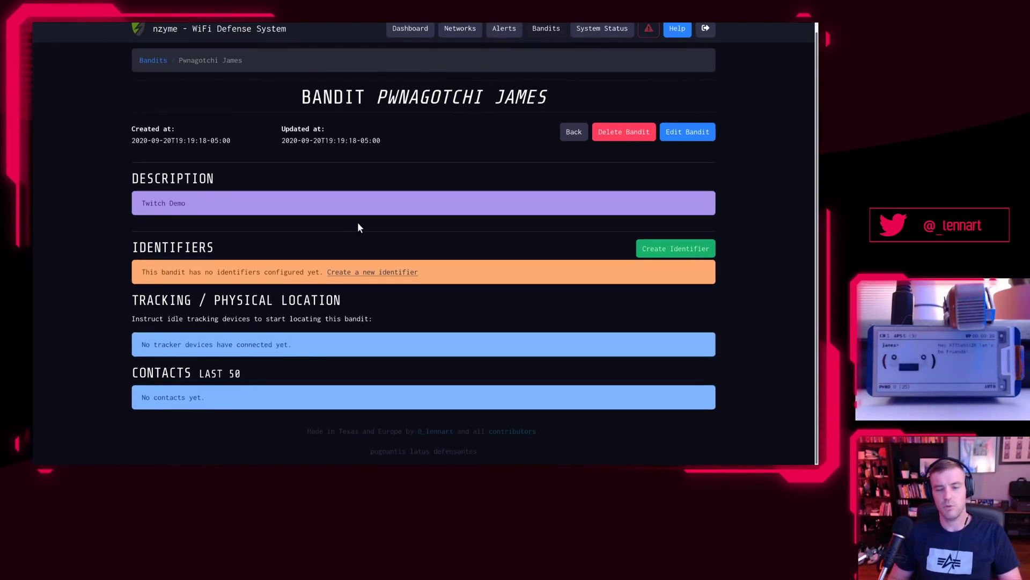
# Start a new identifier on the Pwnagotchi James bandit page
pyautogui.scroll(1, 245, 268)
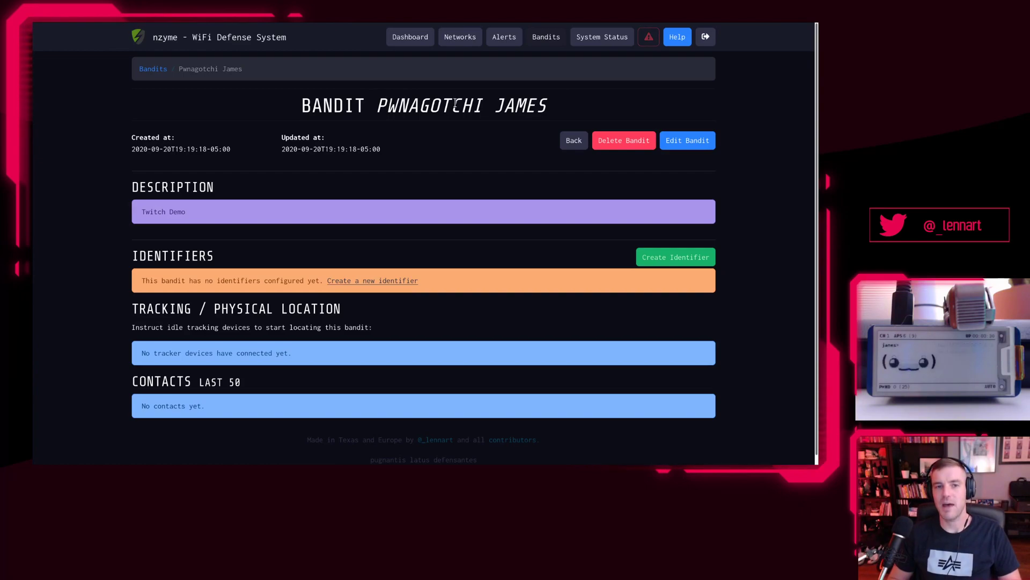
pyautogui.click(689, 258)
# Add a PWNAGOTCHI IDENTITY identifier using the pasted identity hash and save it
pyautogui.click(283, 137)
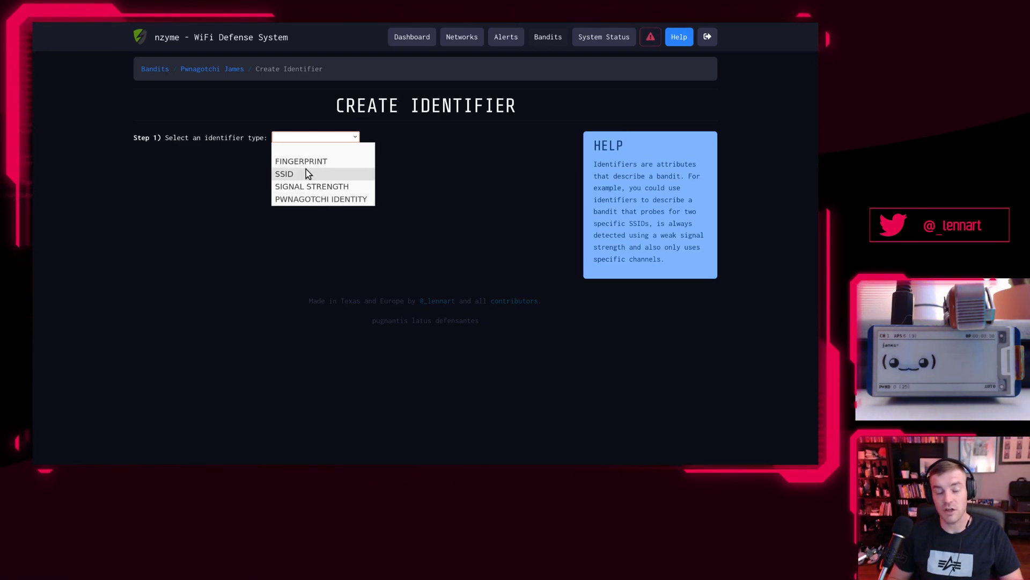
pyautogui.click(317, 200)
pyautogui.click(293, 196)
pyautogui.hotkey('ctrl', 'v')
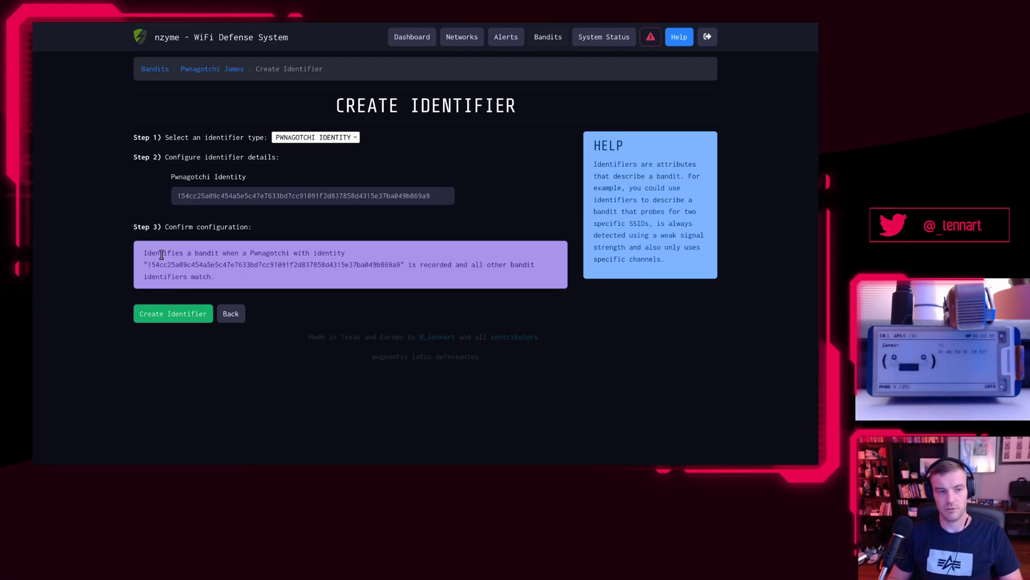
pyautogui.doubleClick(253, 263)
pyautogui.click(307, 264)
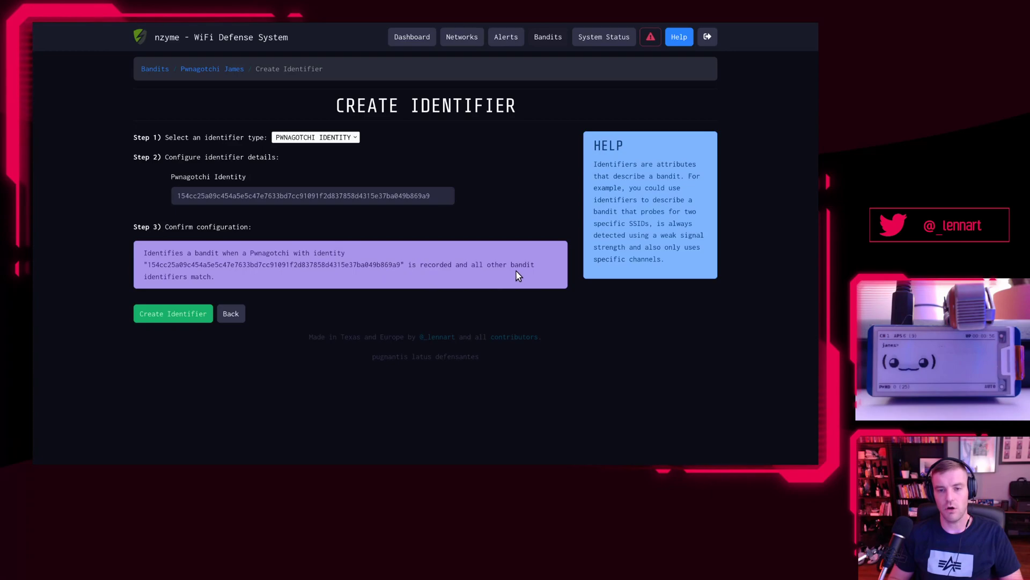
pyautogui.click(173, 317)
pyautogui.scroll(-1, 383, 261)
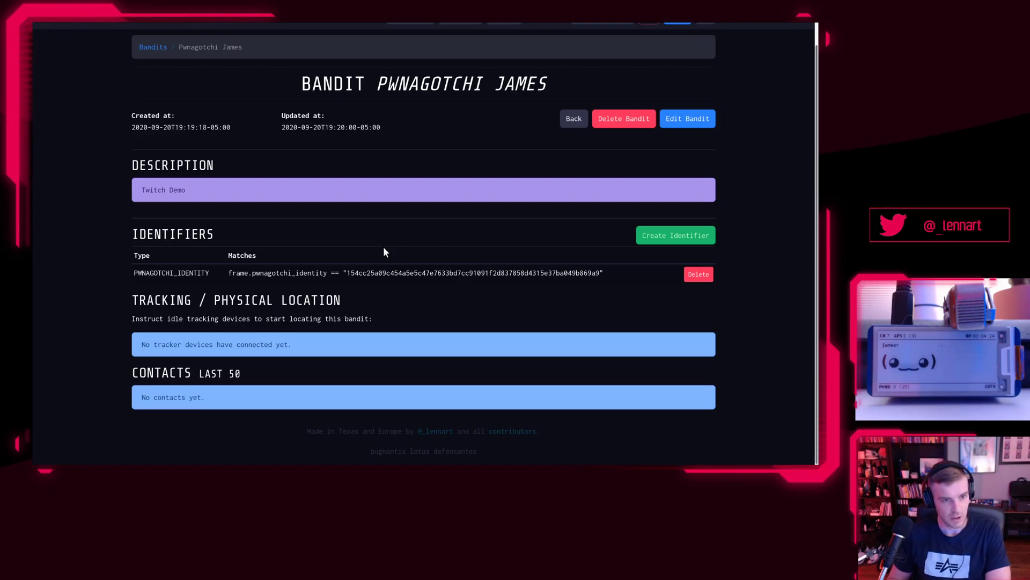
pyautogui.scroll(1, 383, 252)
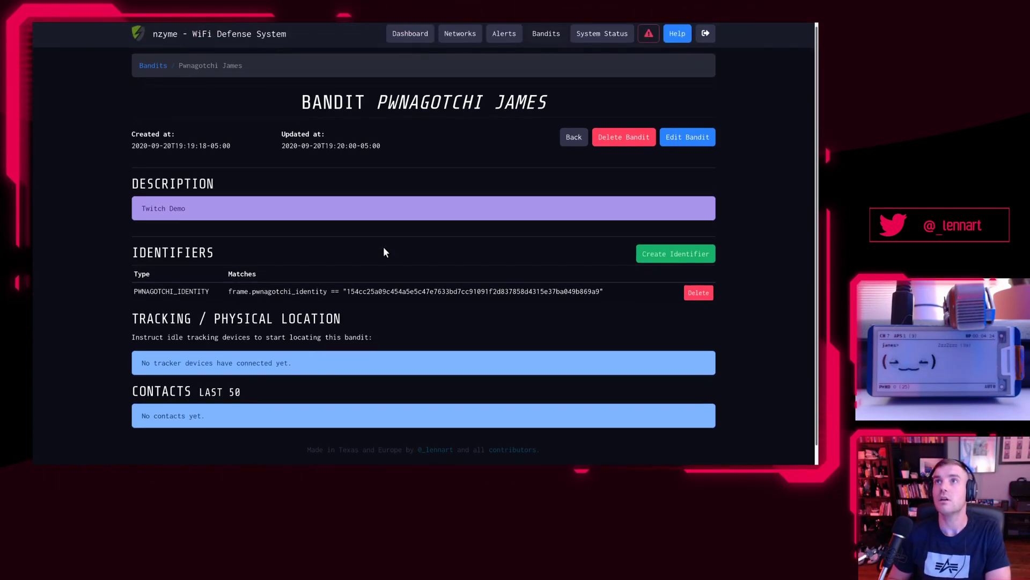
pyautogui.scroll(-1, 383, 252)
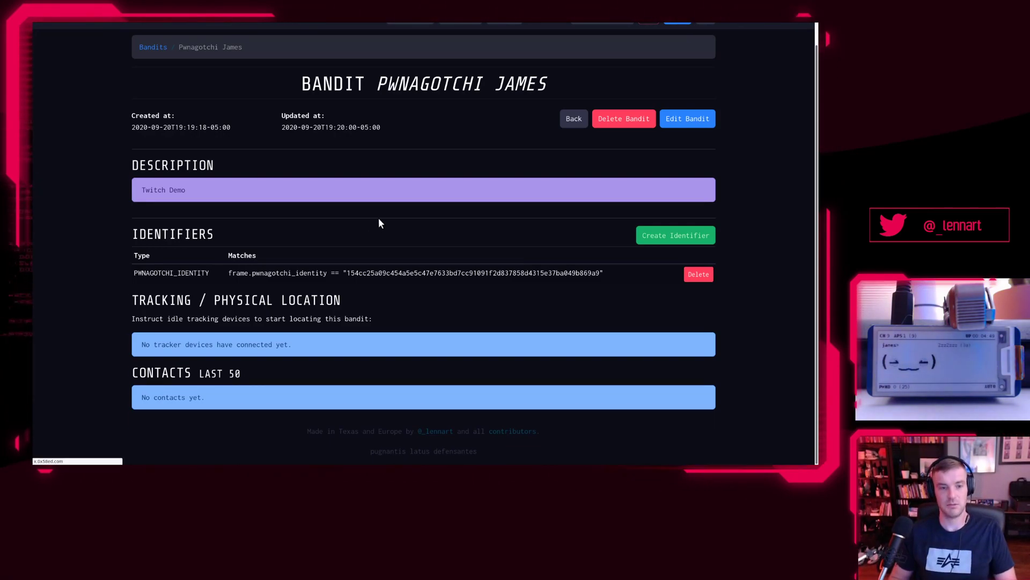
pyautogui.press('F5')
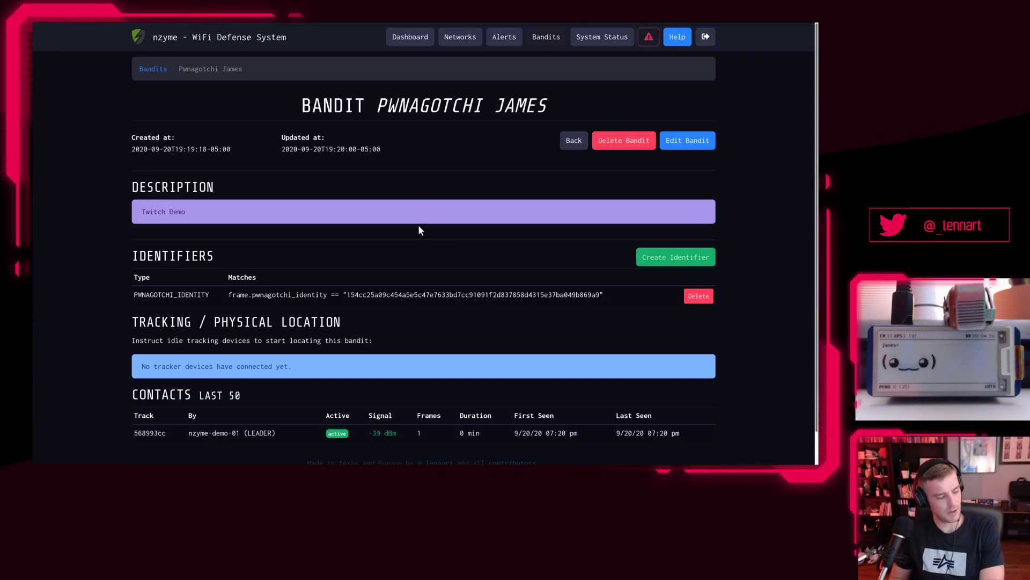
# In the bandit's Contacts table, highlight sensor nzyme-demo-01 and track ID 568993cc of the active contact
pyautogui.scroll(-1, 420, 252)
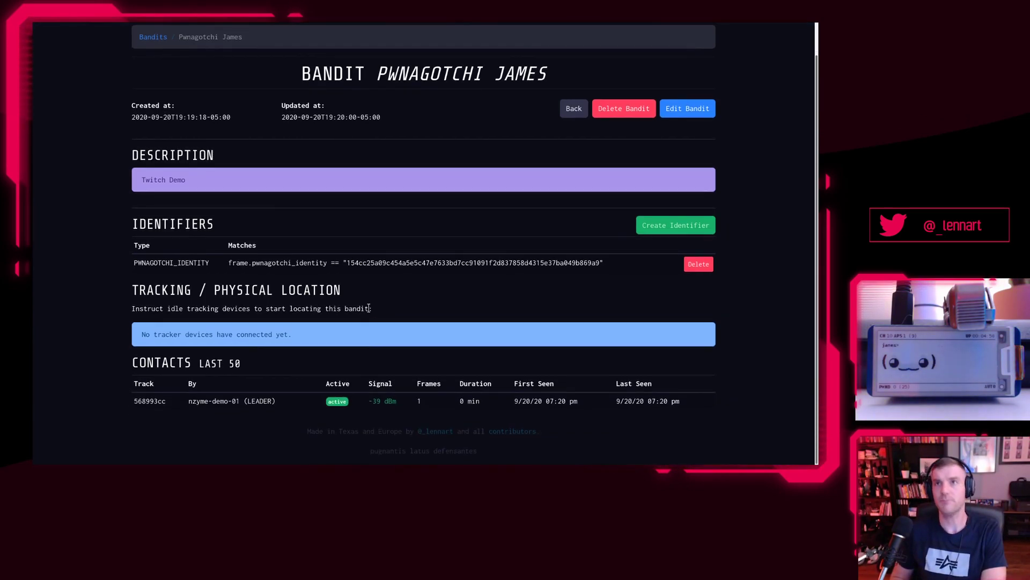
pyautogui.moveTo(187, 400); pyautogui.dragTo(239, 402)
pyautogui.click(231, 402)
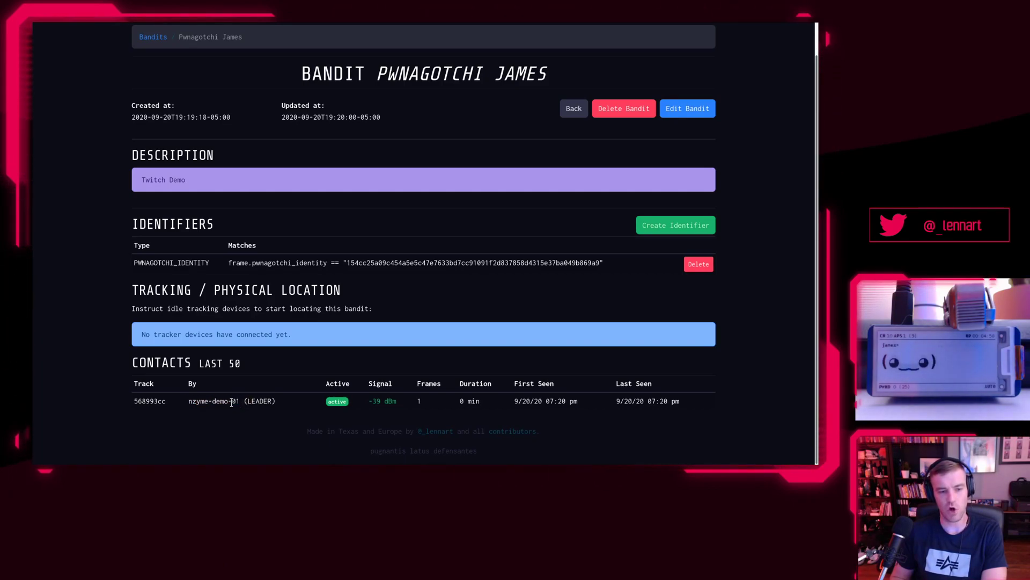
pyautogui.doubleClick(163, 401)
pyautogui.click(174, 403)
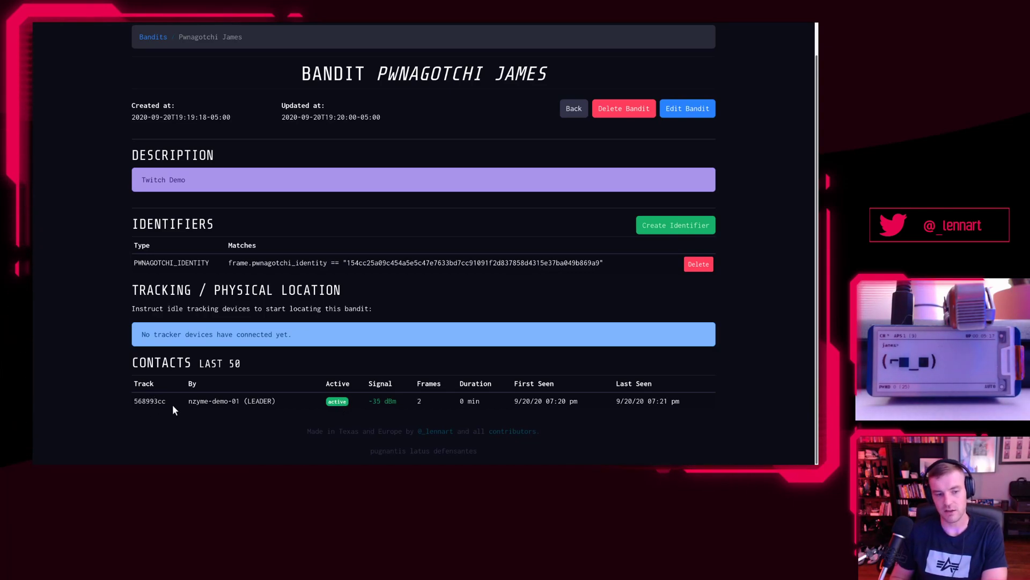
pyautogui.moveTo(173, 406); pyautogui.dragTo(134, 402)
pyautogui.click(311, 407)
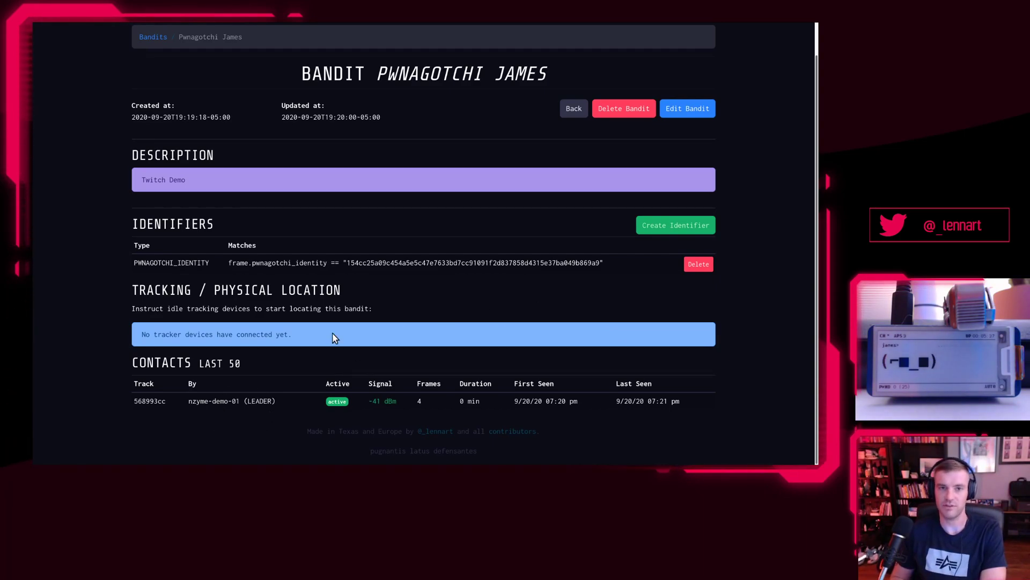
pyautogui.scroll(1, 365, 265)
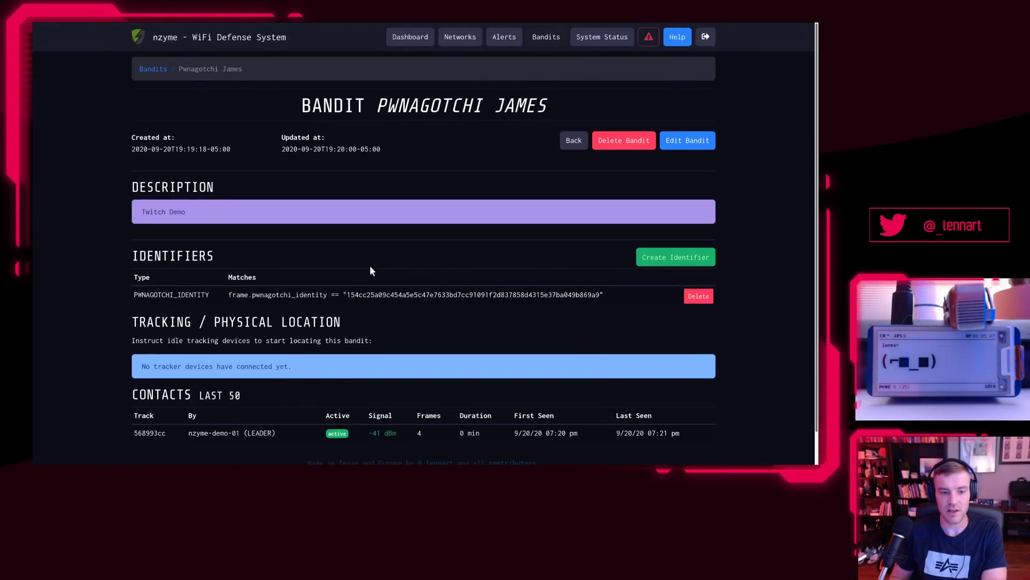
pyautogui.scroll(-1, 369, 265)
pyautogui.scroll(1, 371, 278)
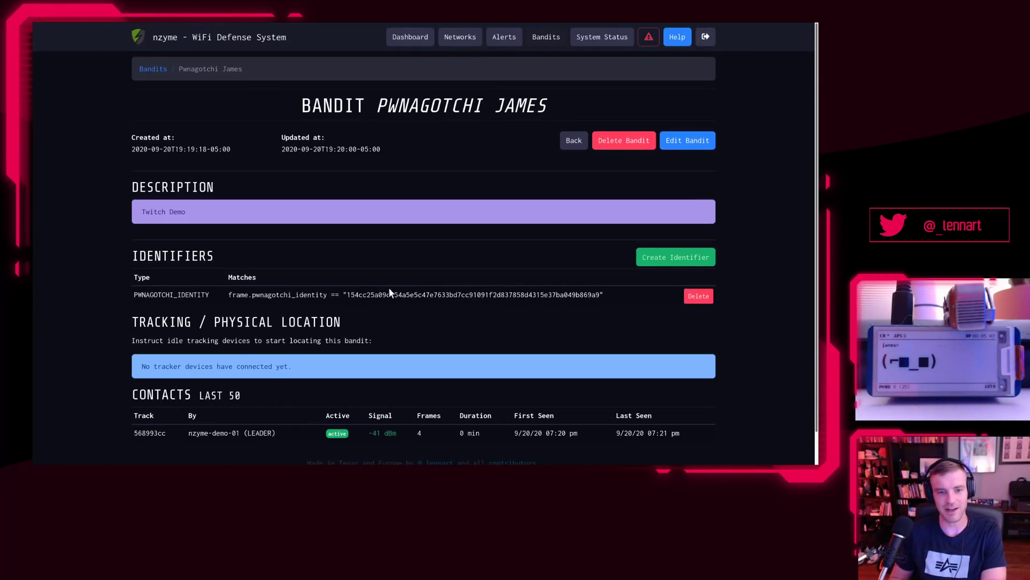
pyautogui.scroll(-1, 305, 366)
pyautogui.scroll(1, 301, 394)
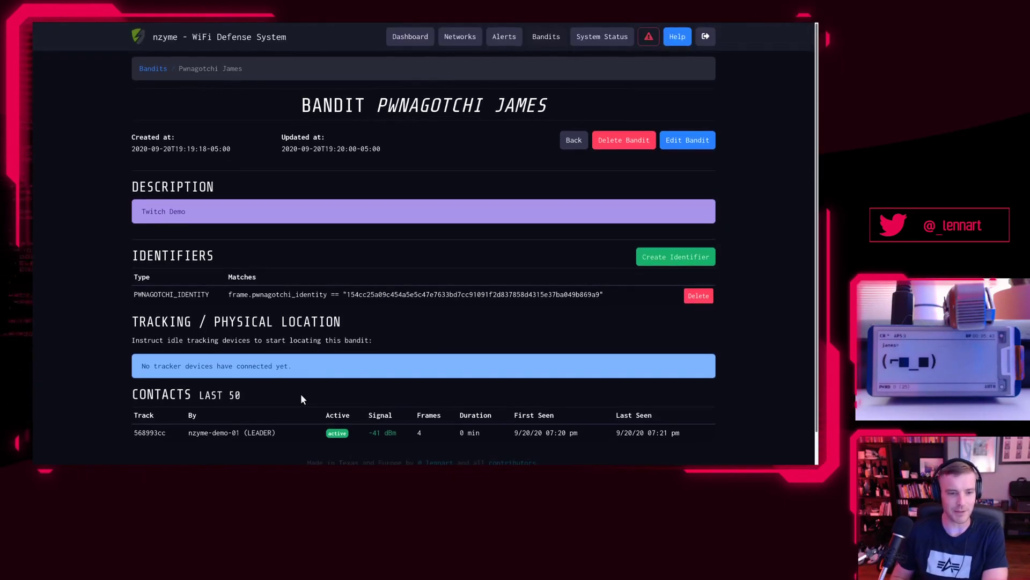
pyautogui.scroll(-1, 300, 398)
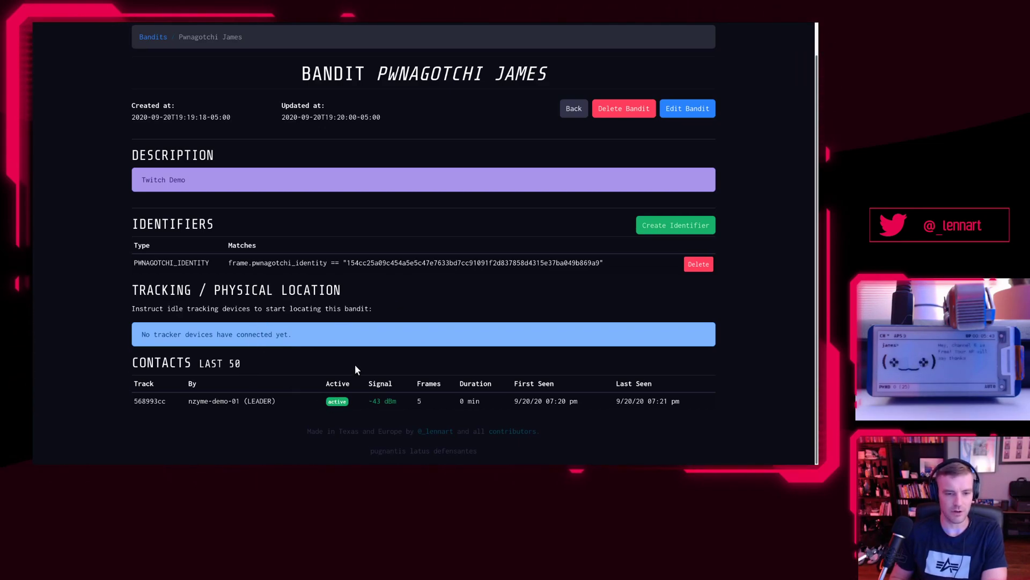
pyautogui.scroll(1, 321, 352)
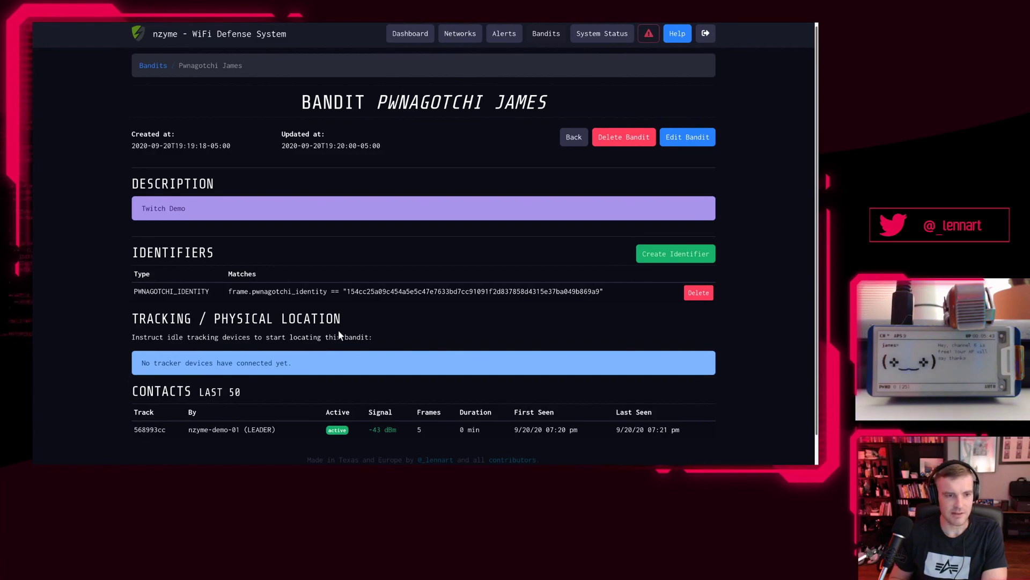
pyautogui.scroll(1, 338, 329)
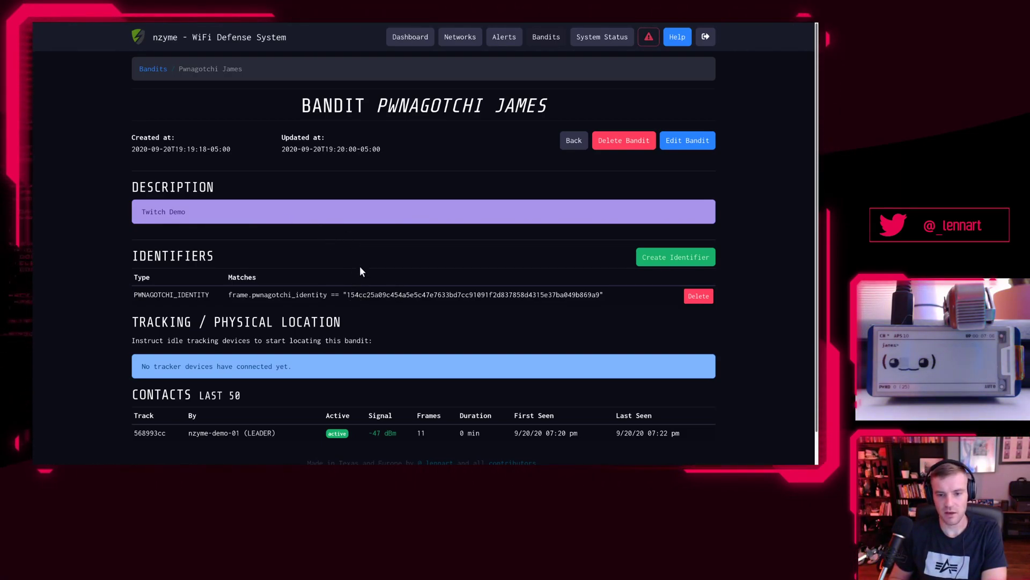
pyautogui.scroll(-1, 359, 266)
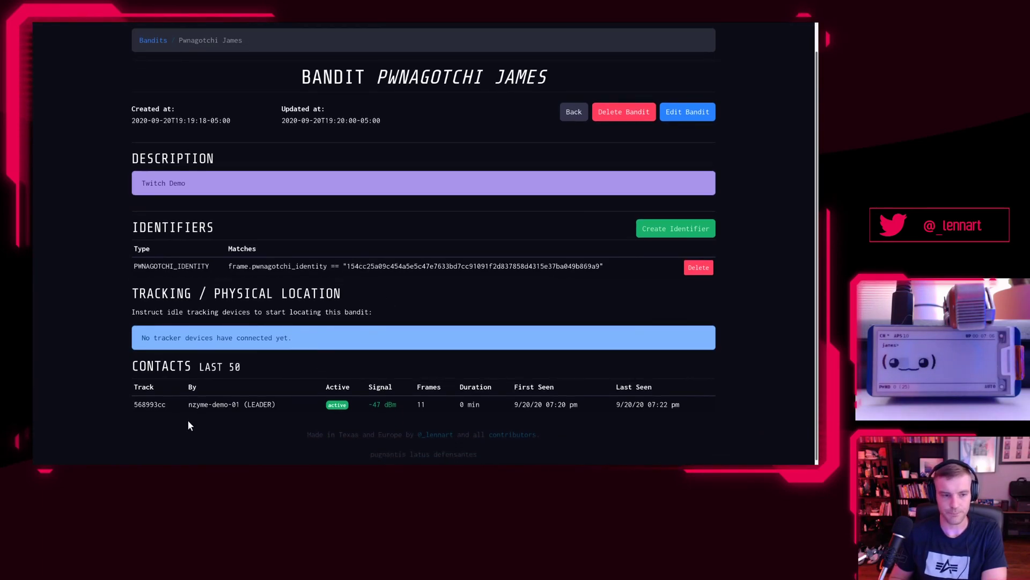
pyautogui.scroll(2, 305, 230)
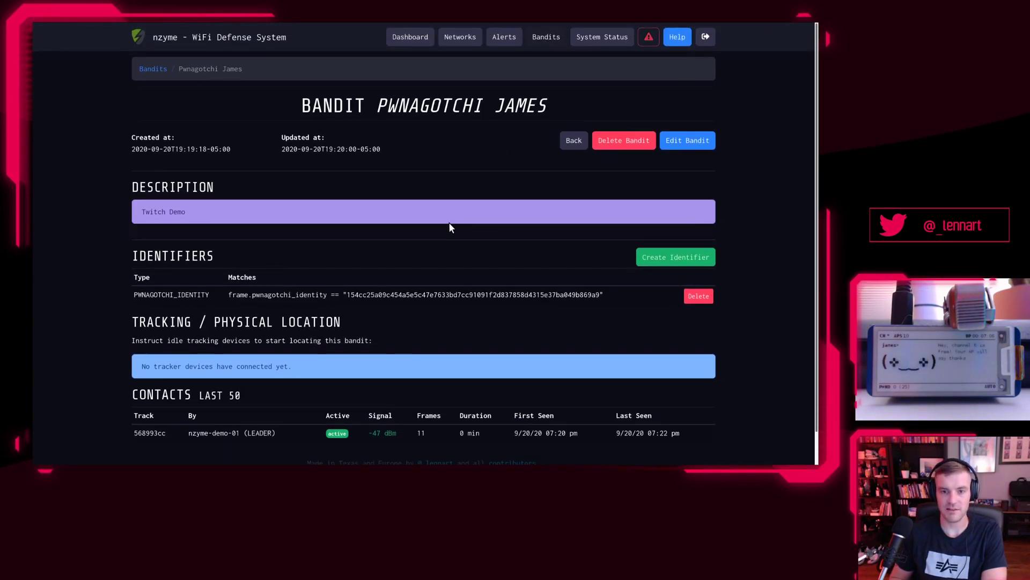
pyautogui.scroll(-2, 448, 223)
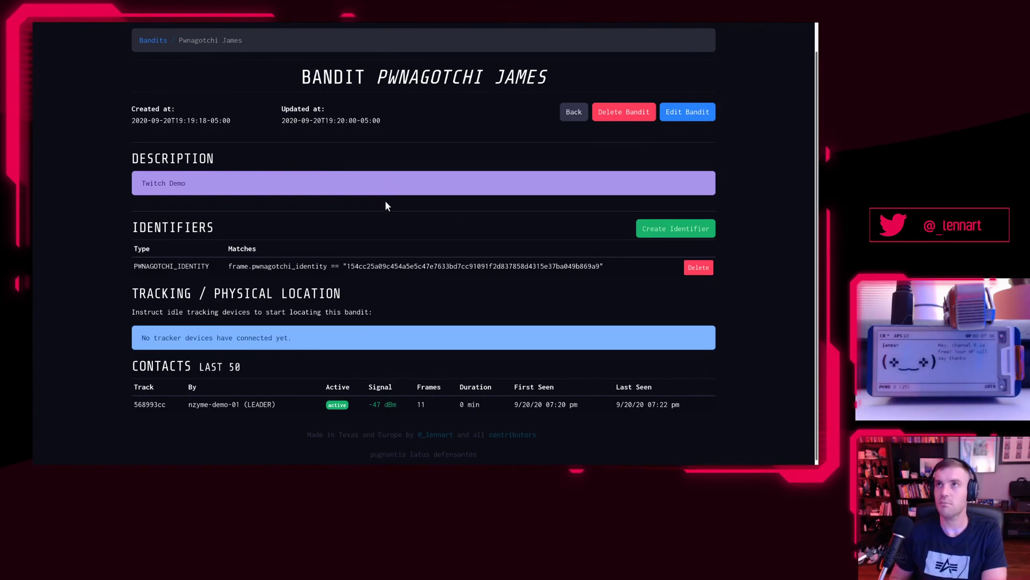
pyautogui.scroll(1, 361, 242)
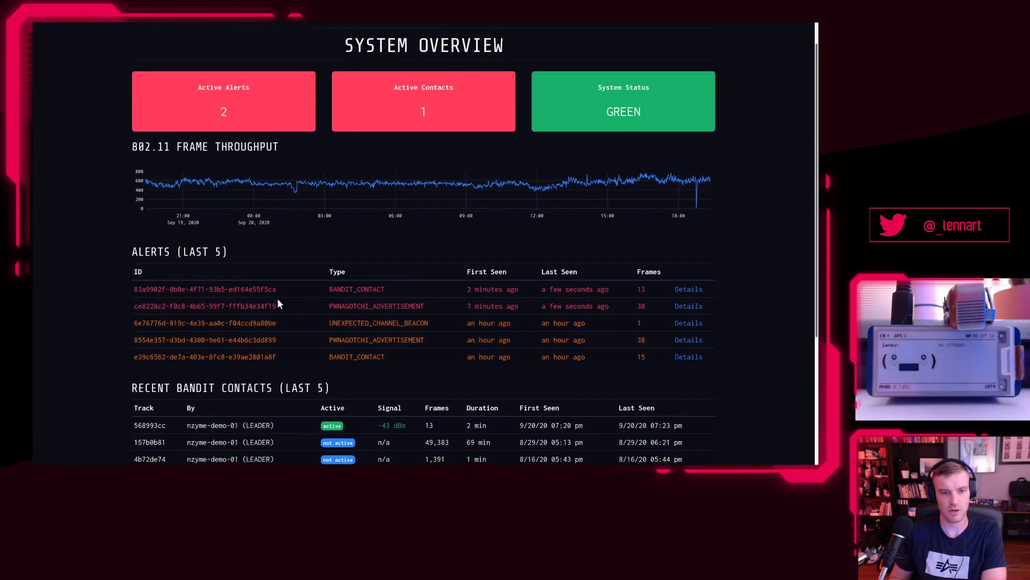
# On the System Overview, highlight the PWNAGOTCHI_ADVERTISEMENT and newest BANDIT_CONTACT alert types
pyautogui.doubleClick(377, 304)
pyautogui.click(395, 296)
pyautogui.doubleClick(379, 310)
pyautogui.click(380, 310)
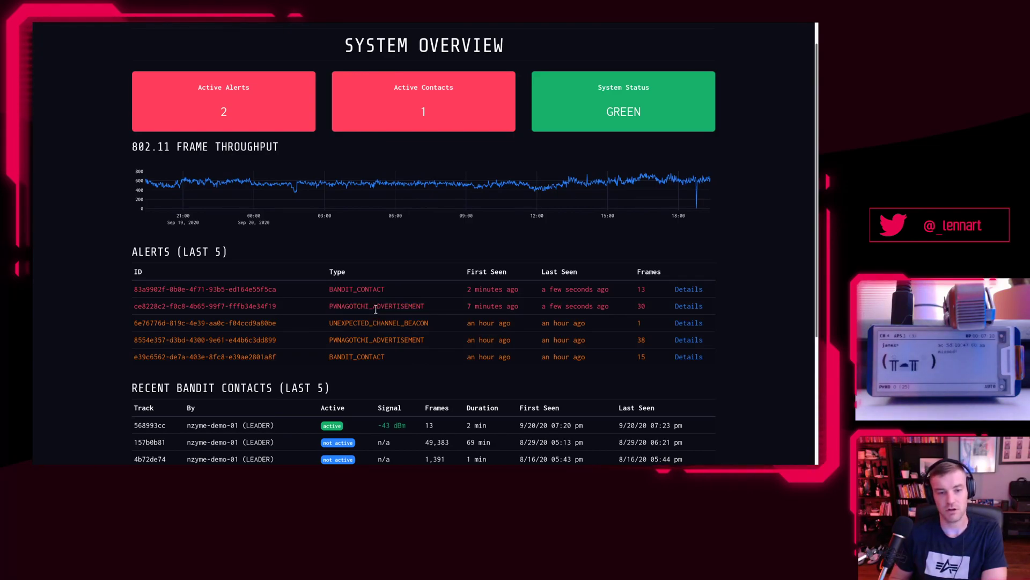
pyautogui.scroll(1, 376, 310)
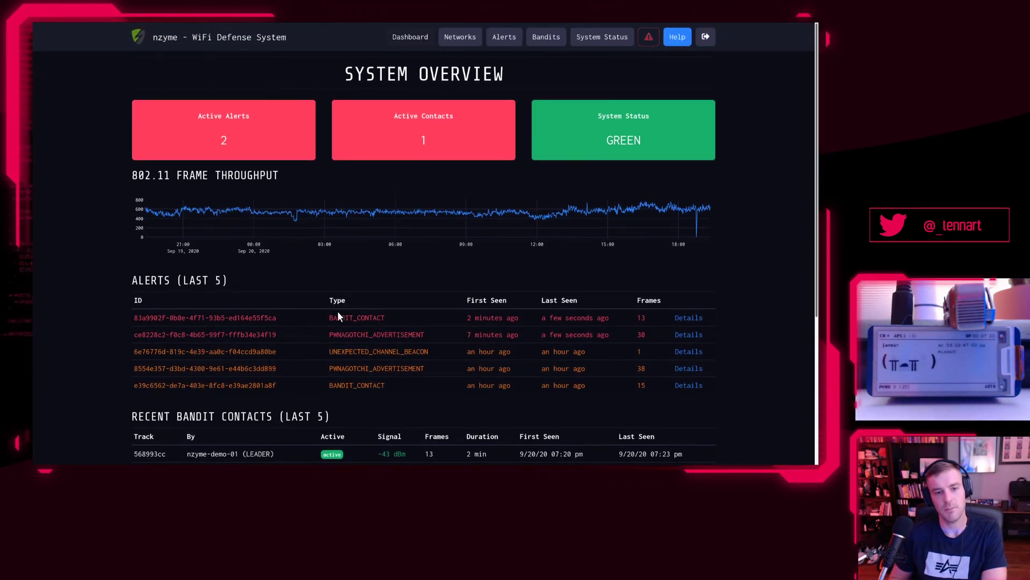
pyautogui.doubleClick(365, 318)
pyautogui.click(689, 315)
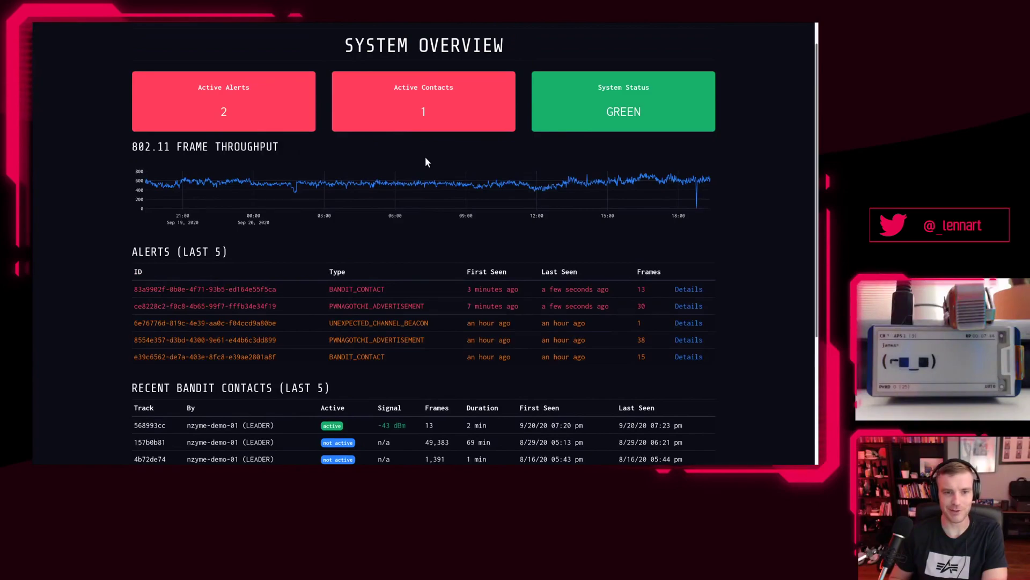
pyautogui.scroll(1, 580, 143)
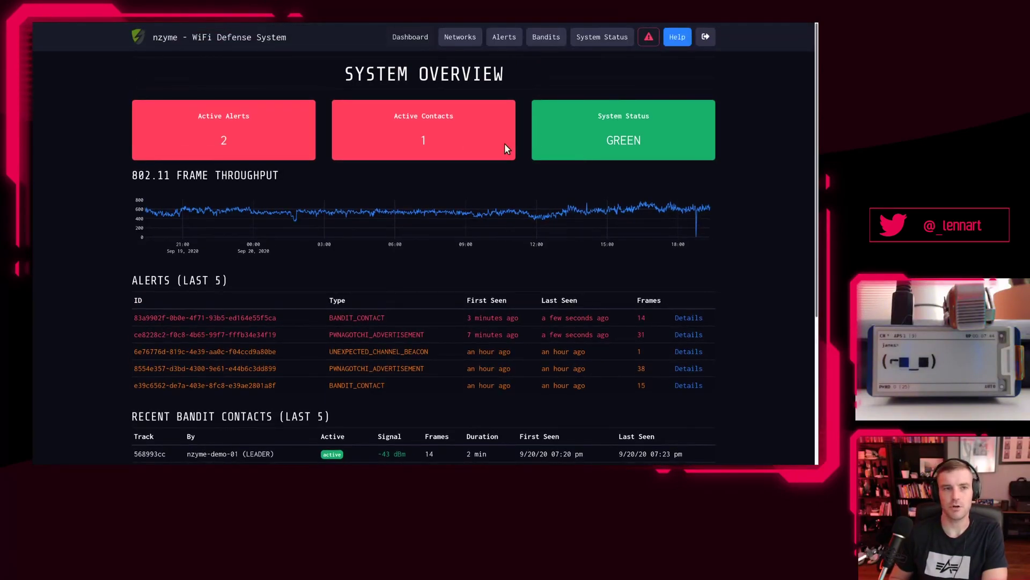